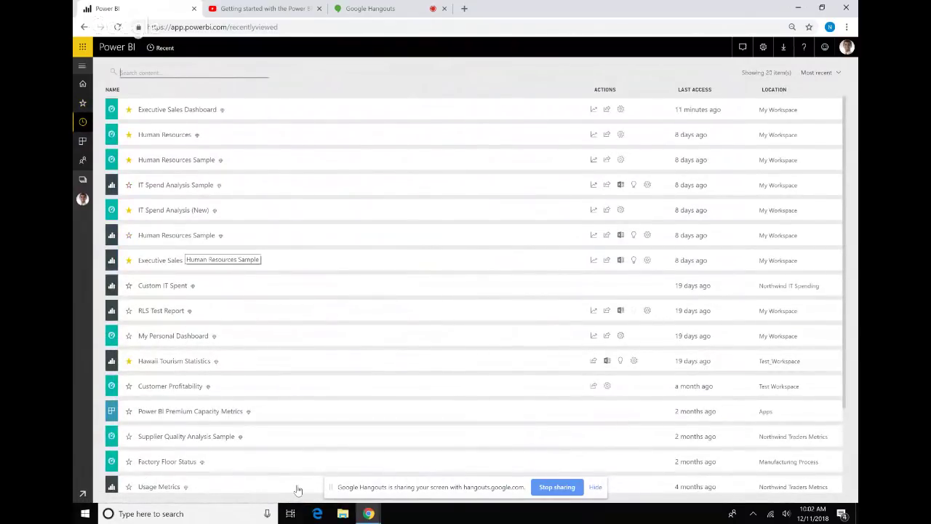
# Expand the navigation pane on the Home page to show its labels and collapse it again.
pyautogui.click(146, 73)
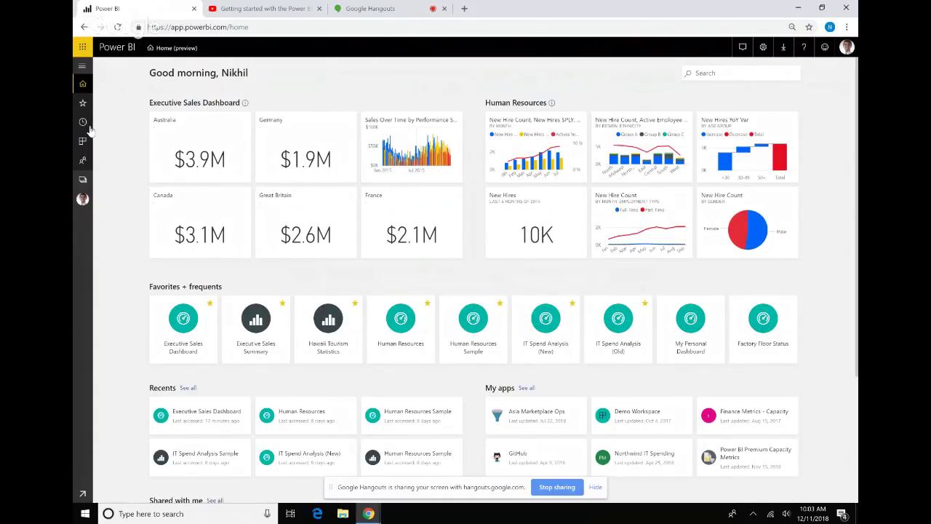
pyautogui.click(82, 65)
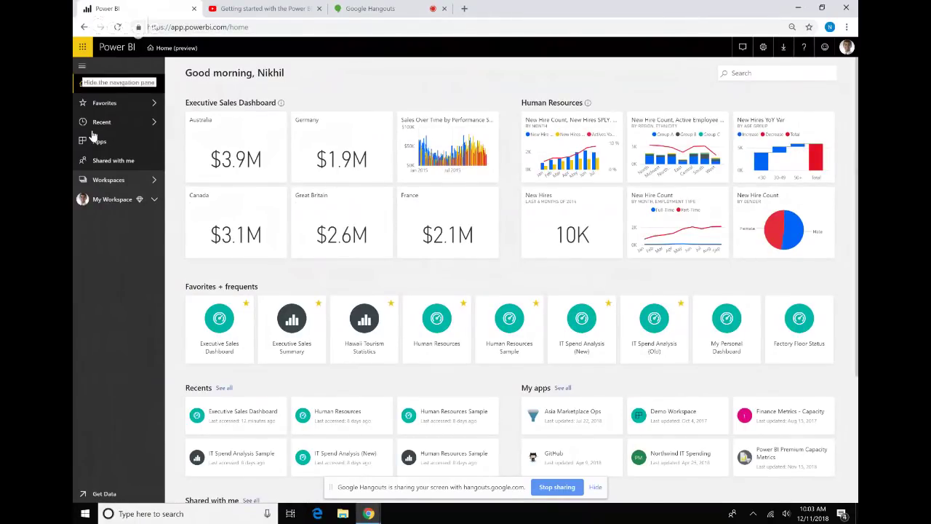
pyautogui.click(82, 66)
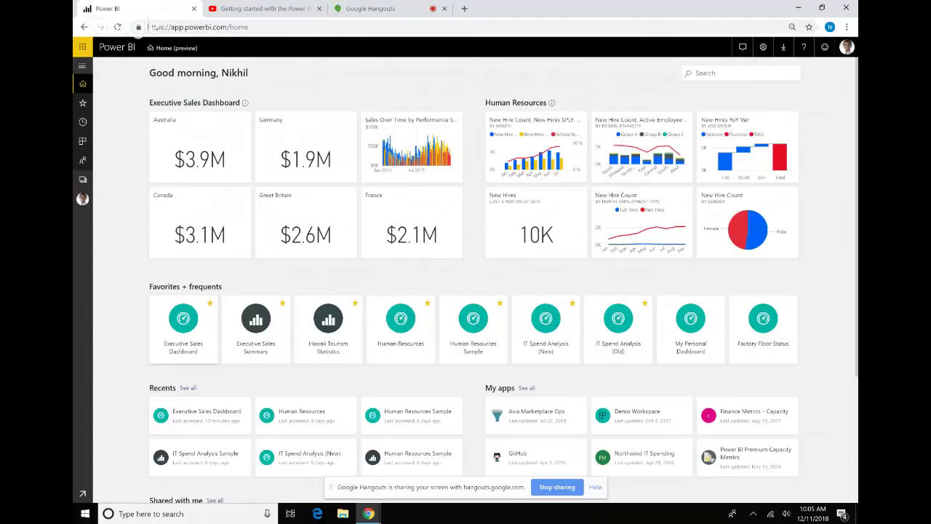
# Look through the Home page sections down to the Learn how to use Power BI articles and return to the greeting.
pyautogui.scroll(-3, 466, 281)
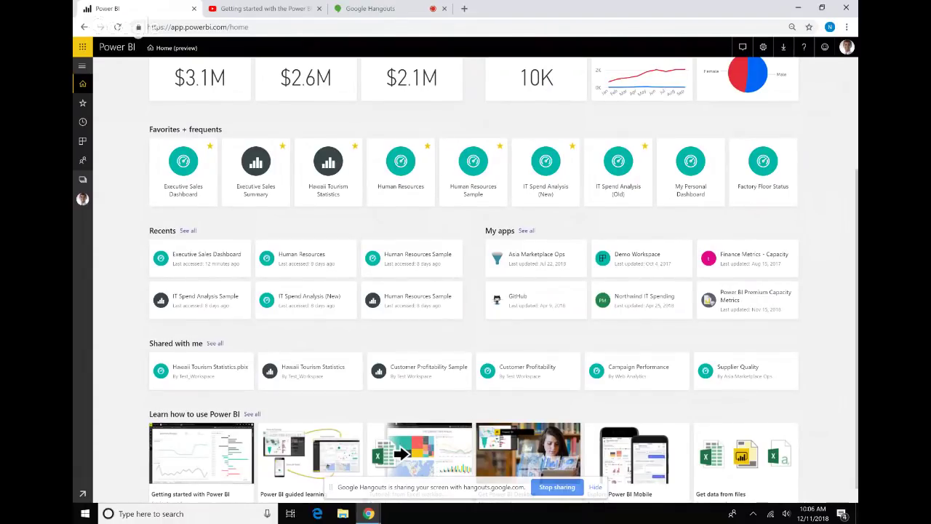
pyautogui.scroll(-1, 504, 280)
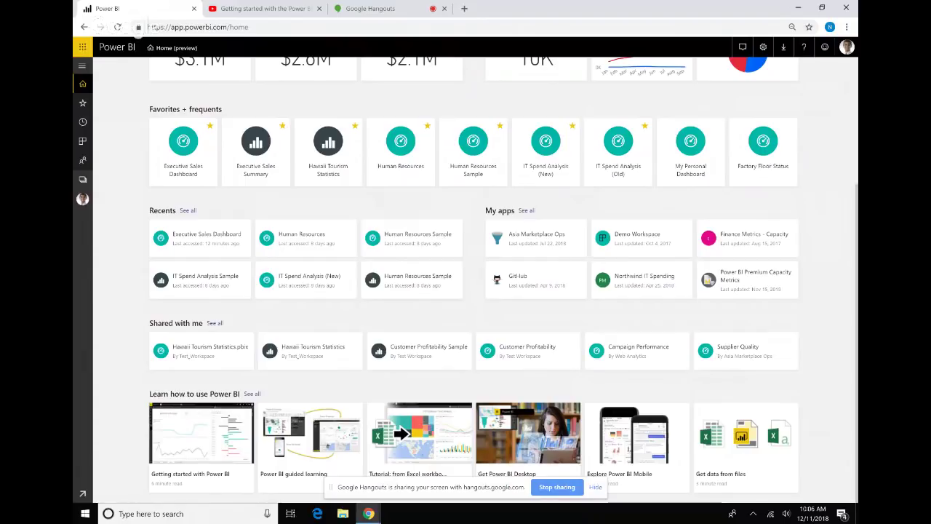
pyautogui.scroll(3, 473, 276)
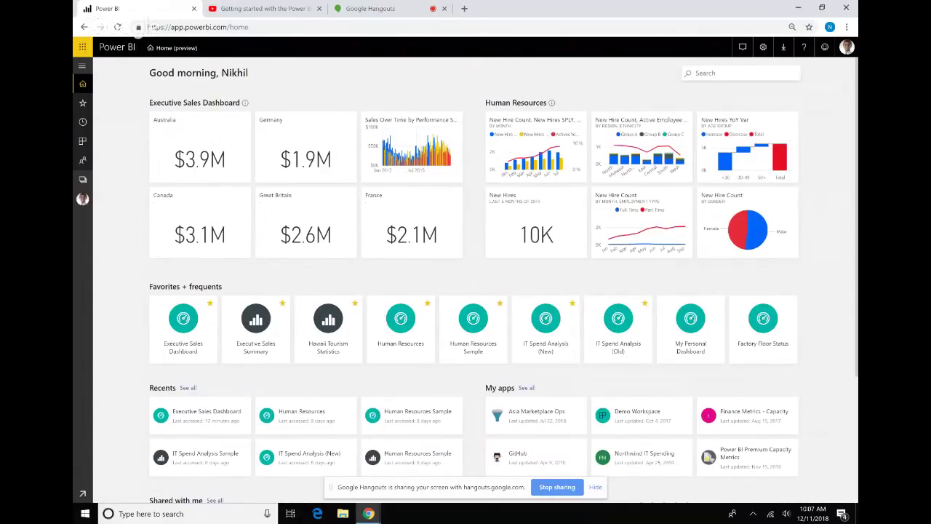
# Search the Home content for "hawaii" and step through the suggested dashboard and report.
pyautogui.click(713, 73)
pyautogui.write('hawaii')
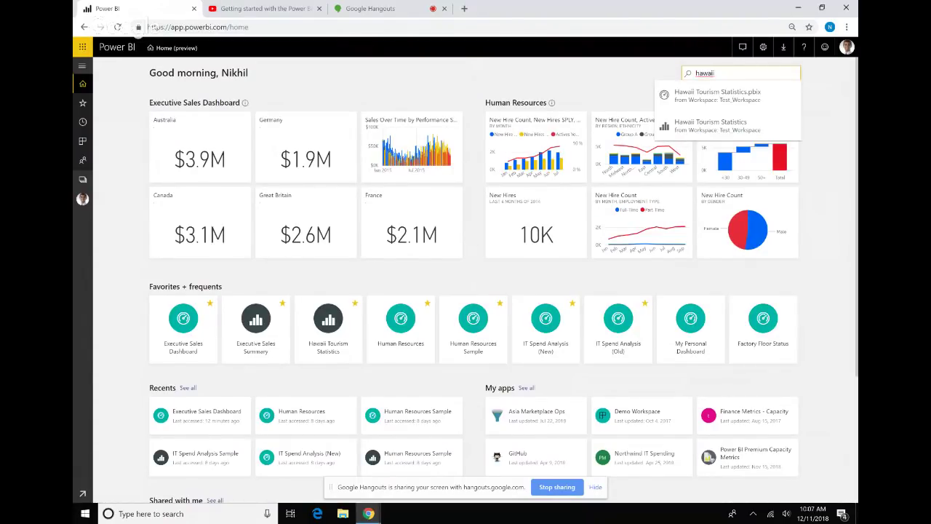
pyautogui.press('Down')
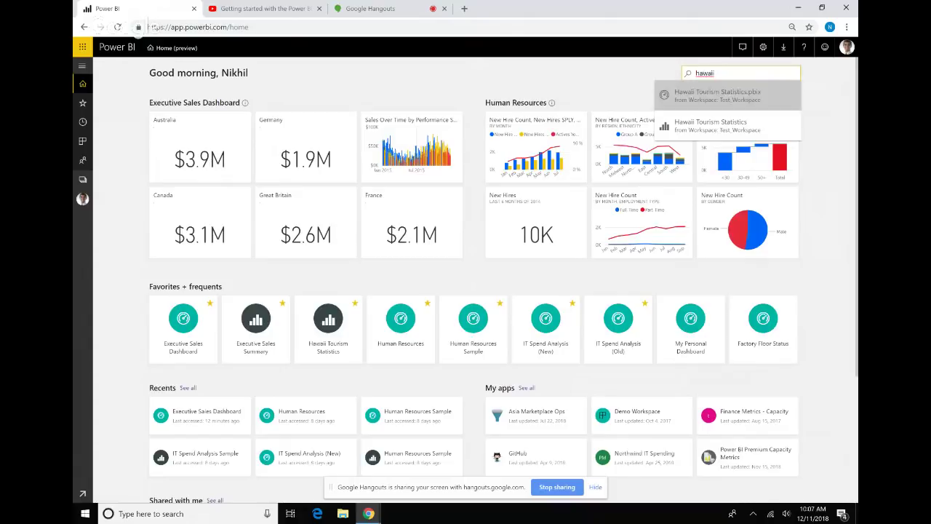
pyautogui.press('Down')
pyautogui.press('Up')
pyautogui.press('Up')
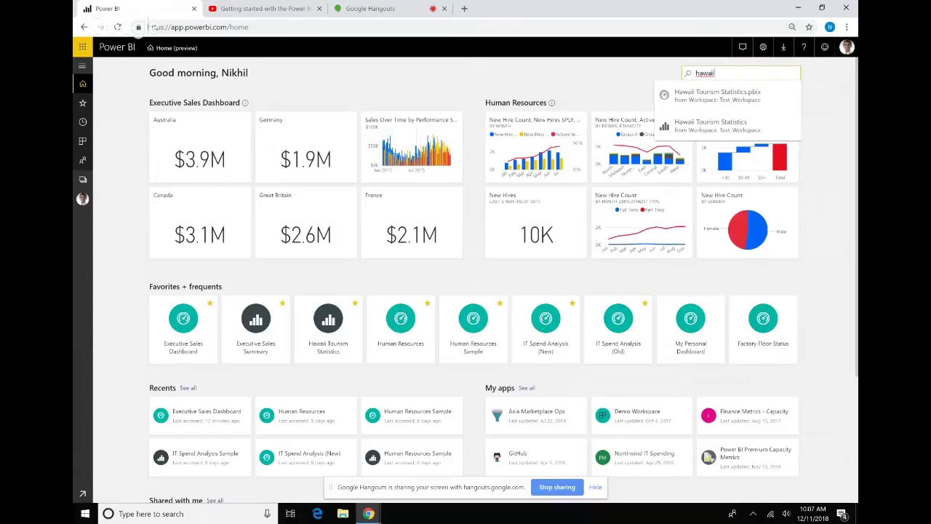
pyautogui.press('Down')
pyautogui.press('Up')
# Search the Home content for "executi" instead, shorten the term gradually to "e", and clear the search.
pyautogui.press('BackSpace')
pyautogui.press('BackSpace')
pyautogui.write('ex')
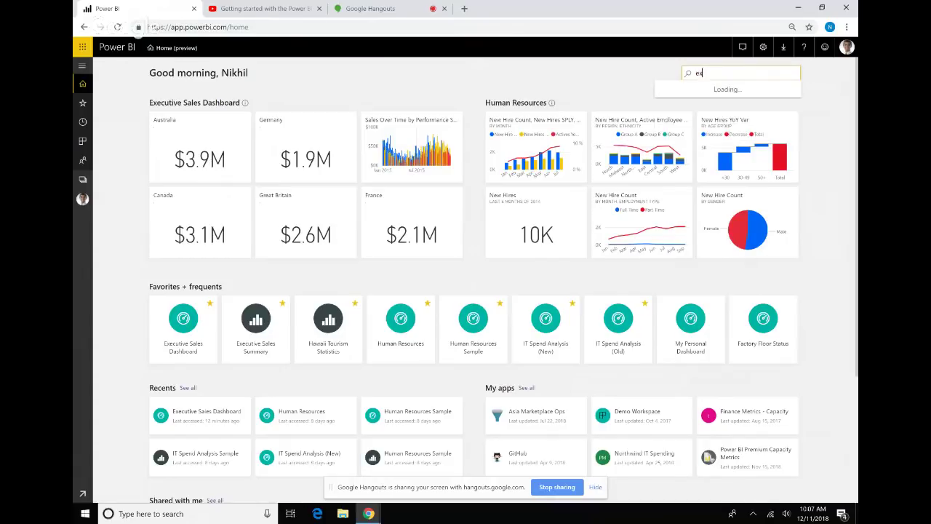
pyautogui.write('ecuti')
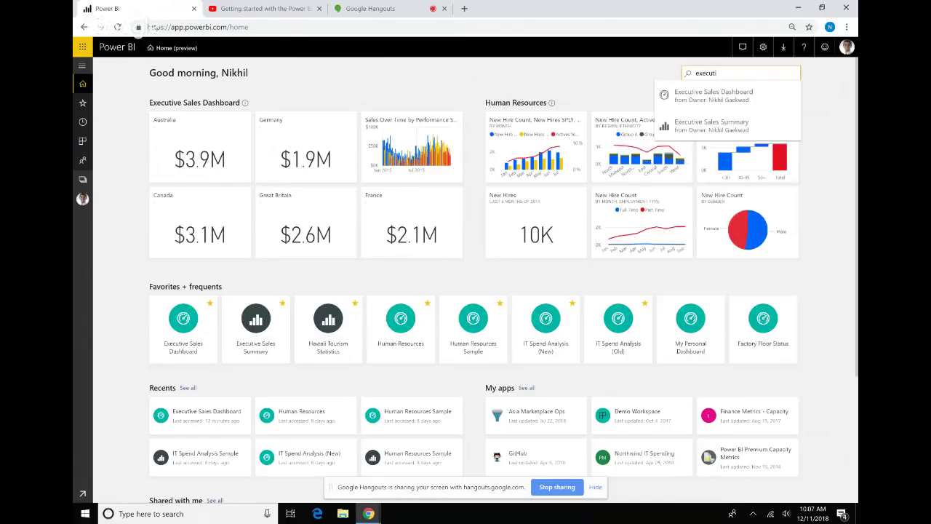
pyautogui.press('BackSpace')
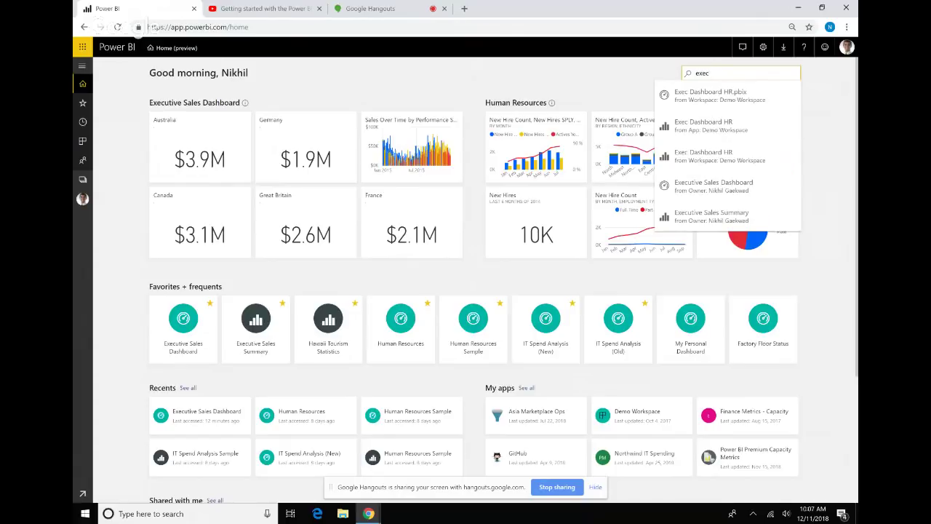
pyautogui.press('BackSpace')
pyautogui.press('BackSpace')
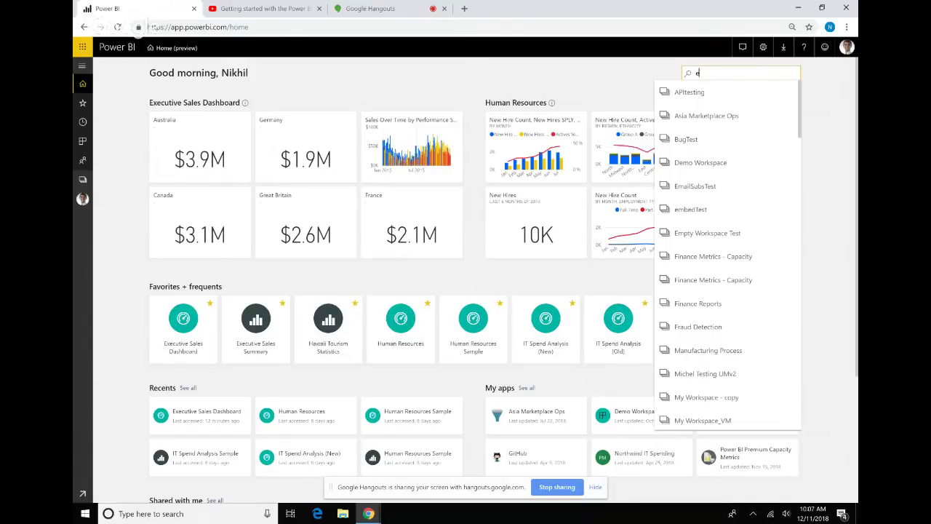
pyautogui.press('Escape')
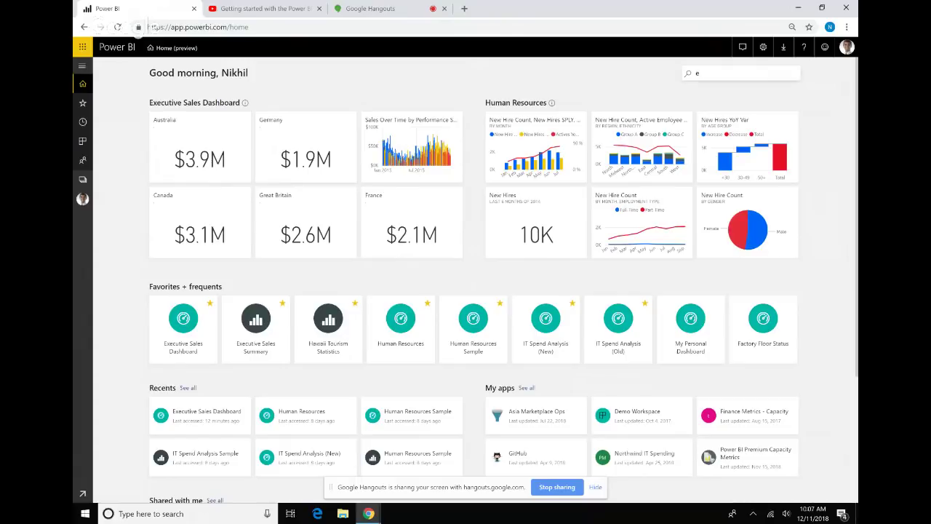
pyautogui.press('BackSpace')
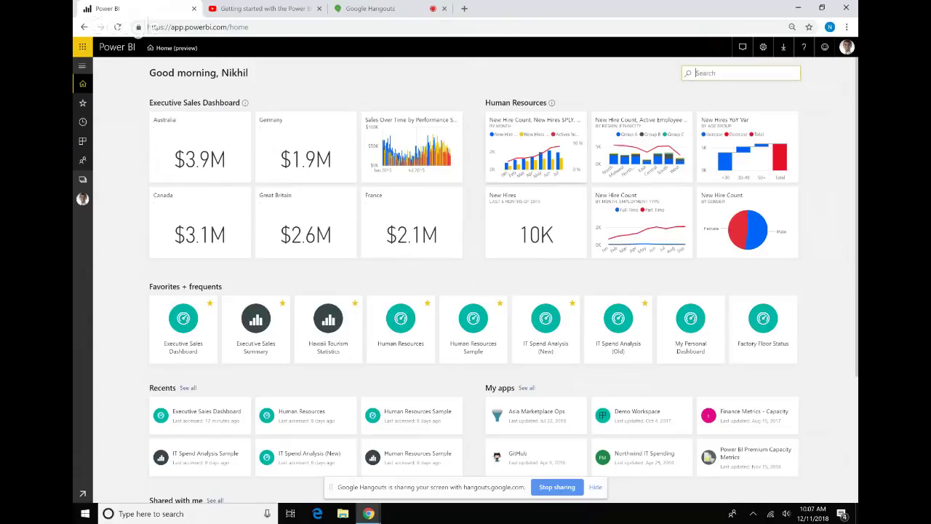
pyautogui.press('Escape')
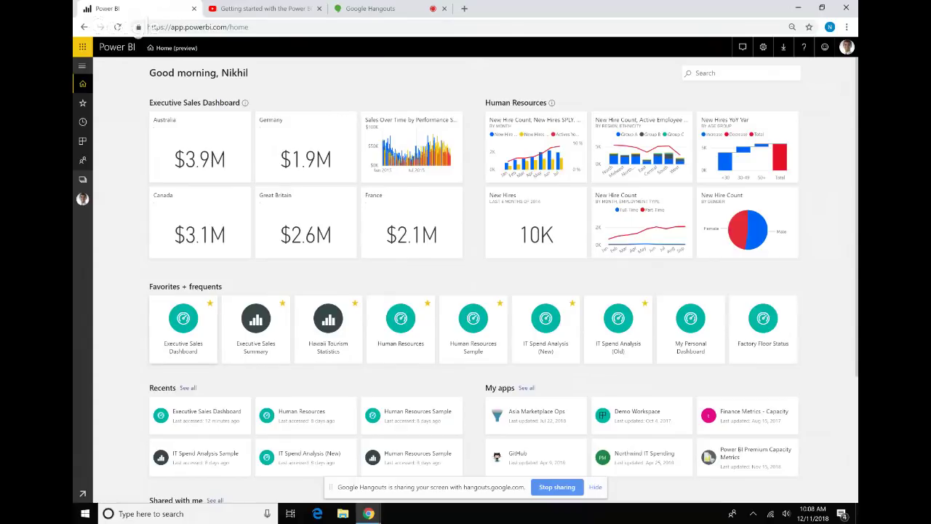
# View the Executive Sales Dashboard from Home and return to Home, repeating the visit several times.
pyautogui.click(209, 303)
pyautogui.click(361, 343)
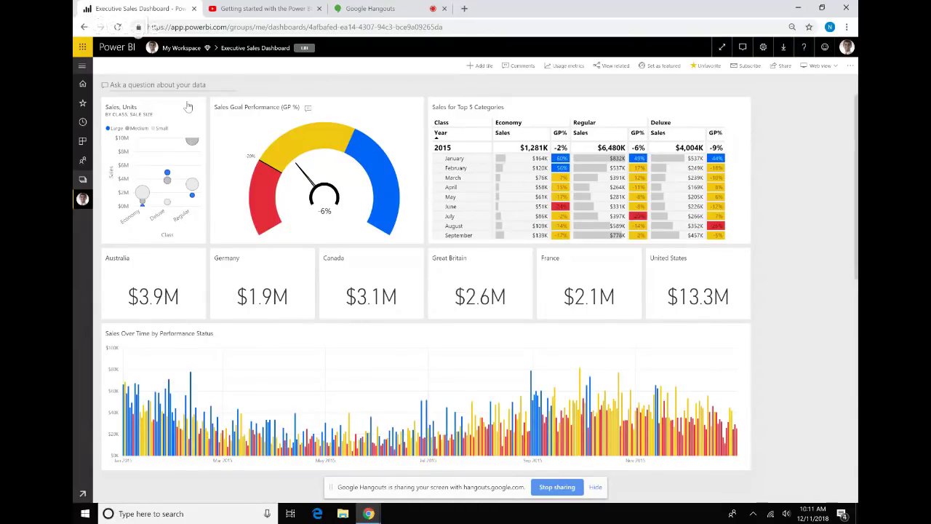
pyautogui.hotkey('alt', 'Left')
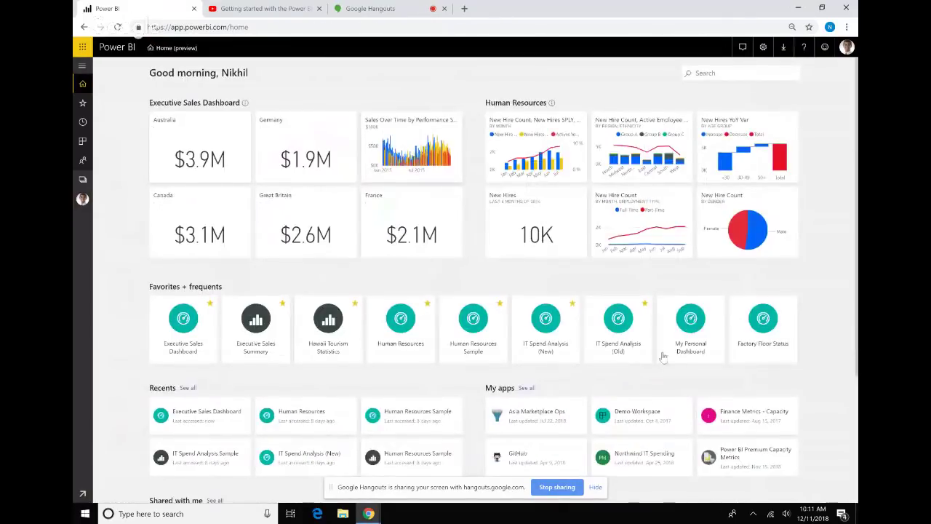
pyautogui.click(334, 332)
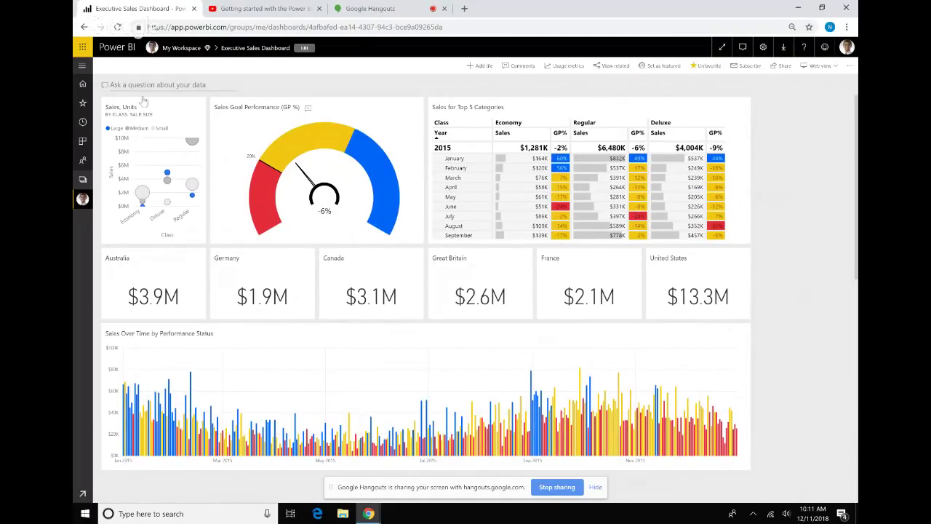
pyautogui.hotkey('alt', 'Left')
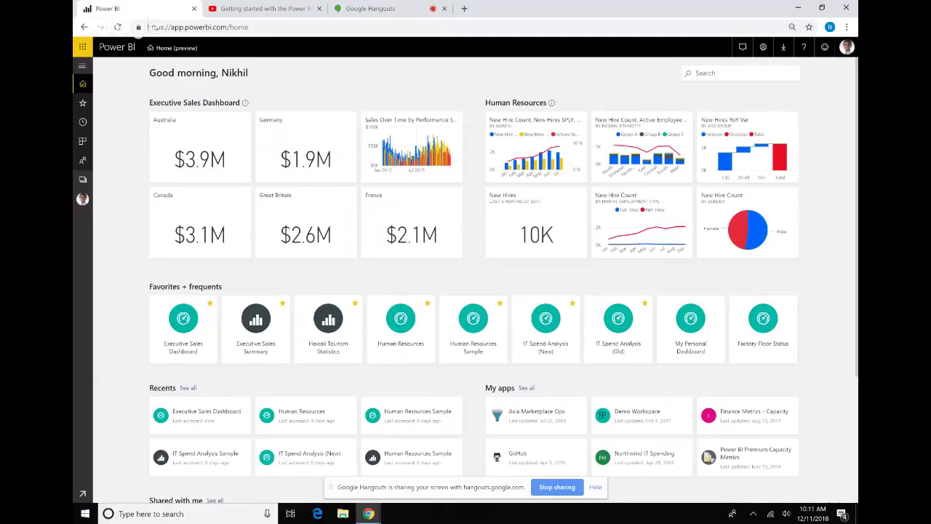
pyautogui.click(552, 300)
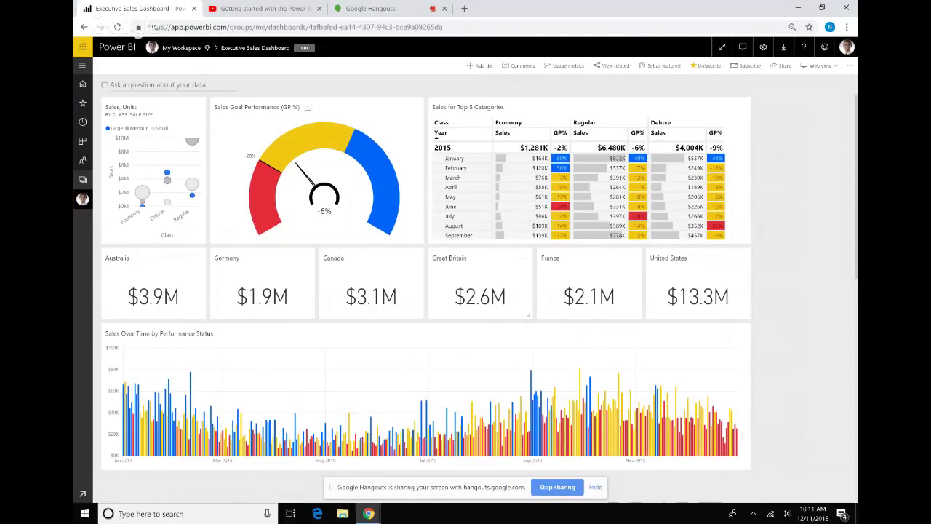
pyautogui.click(169, 103)
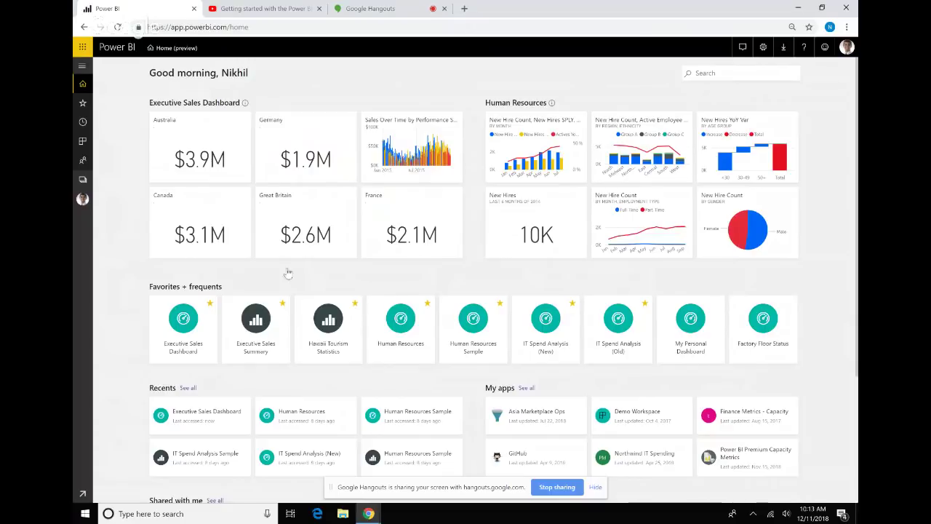
pyautogui.click(358, 254)
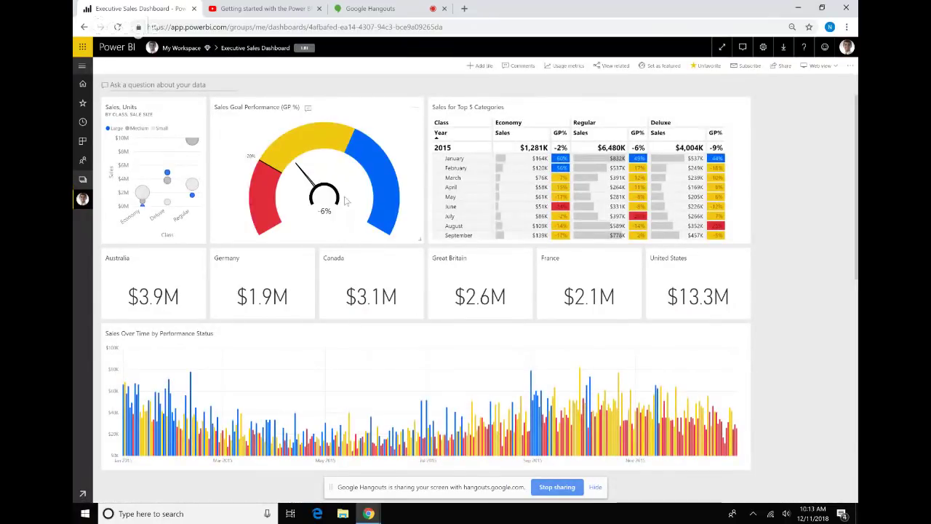
pyautogui.hotkey('alt', 'Left')
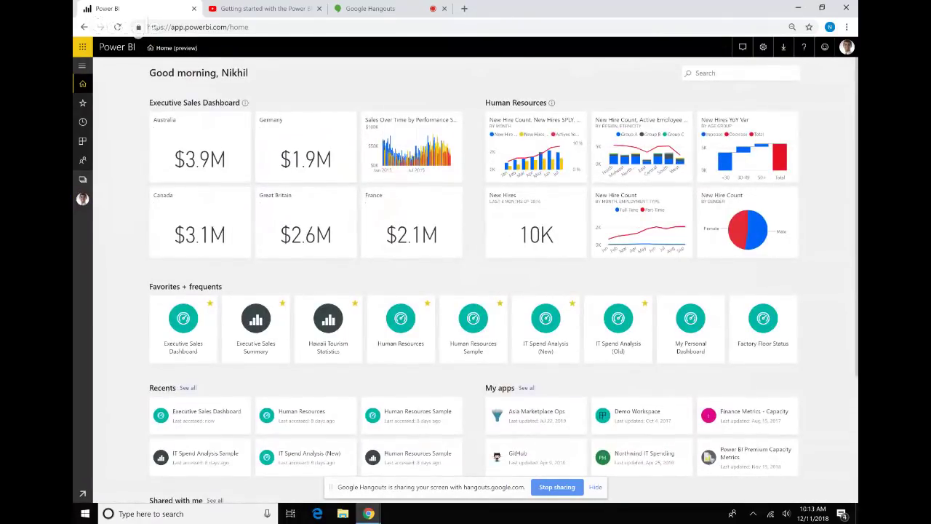
# Enlarge the page to examine how the Home tiles and favorites rearrange, and shrink it back to the compact layout.
pyautogui.hotkey('ctrl', '+')
pyautogui.hotkey('ctrl', '+')
pyautogui.hotkey('ctrl', '+')
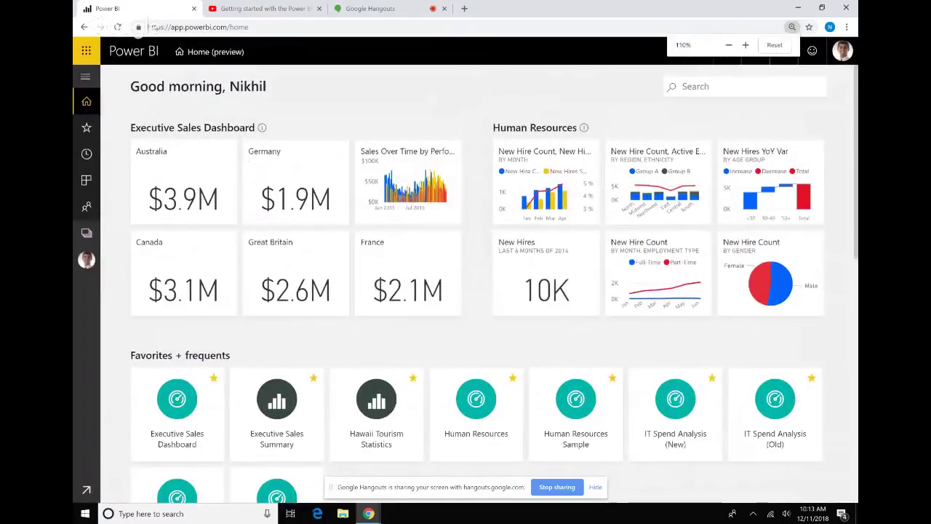
pyautogui.hotkey('ctrl', '+')
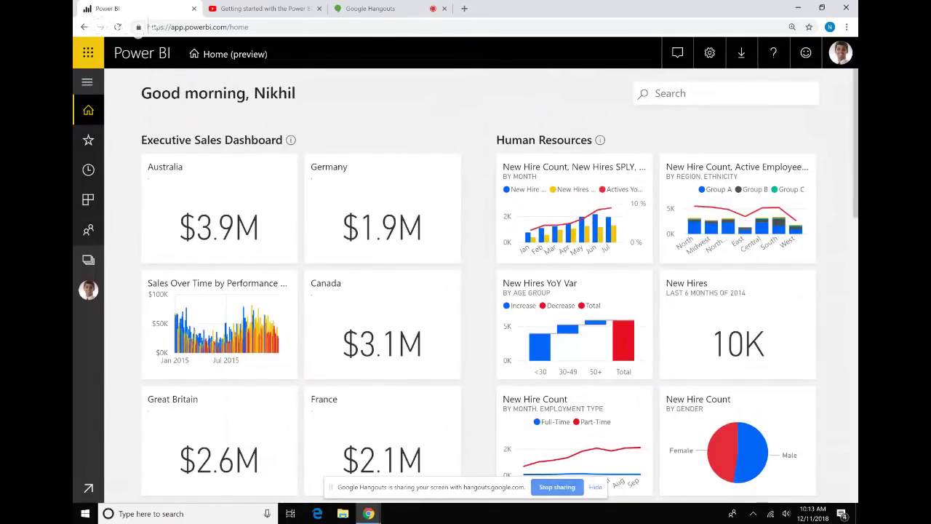
pyautogui.scroll(-2, 499, 281)
pyautogui.scroll(-3, 500, 280)
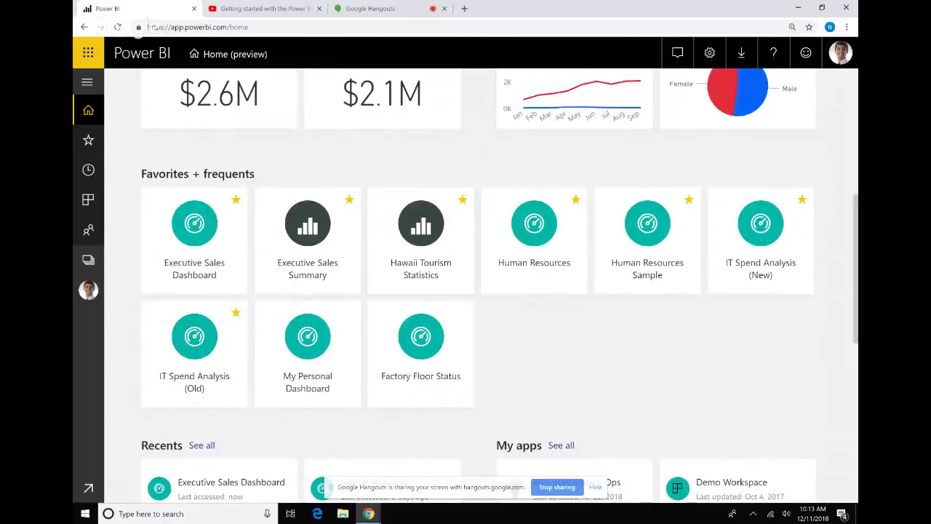
pyautogui.scroll(5, 499, 280)
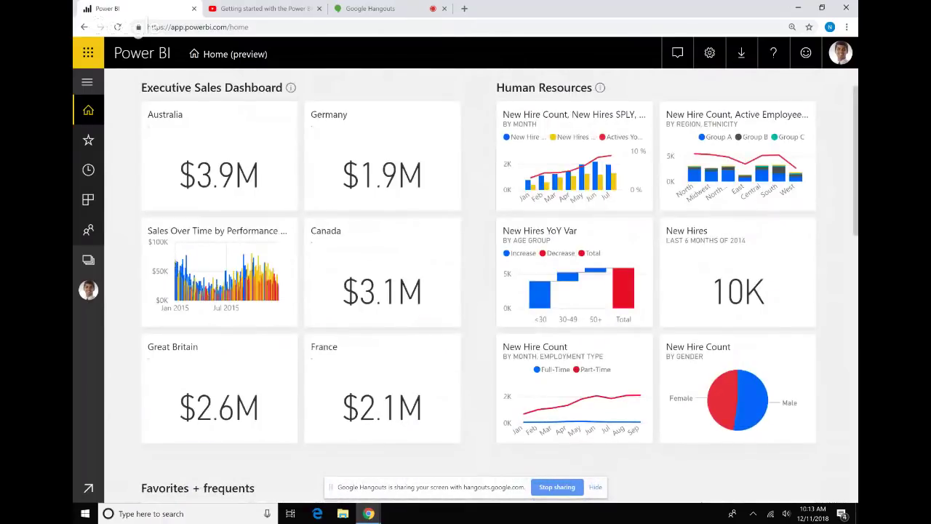
pyautogui.hotkey('ctrl', '-')
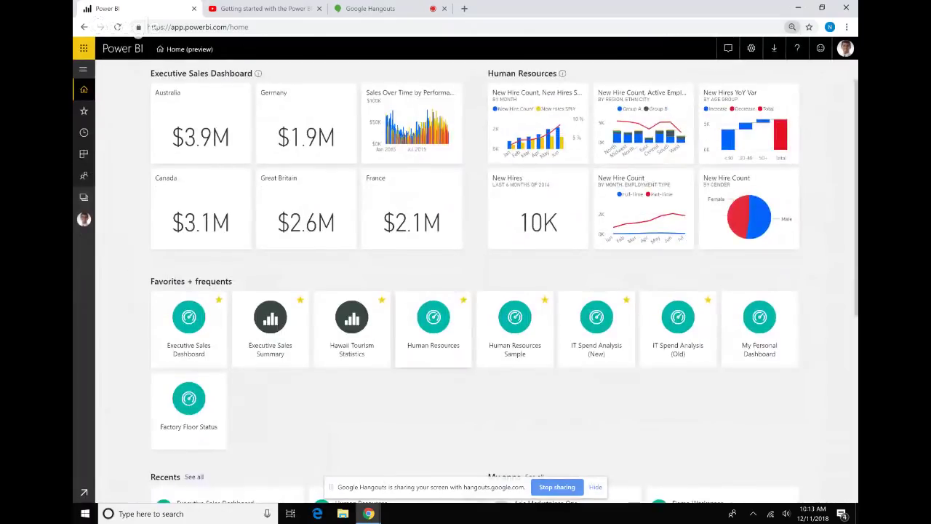
pyautogui.hotkey('ctrl', '-')
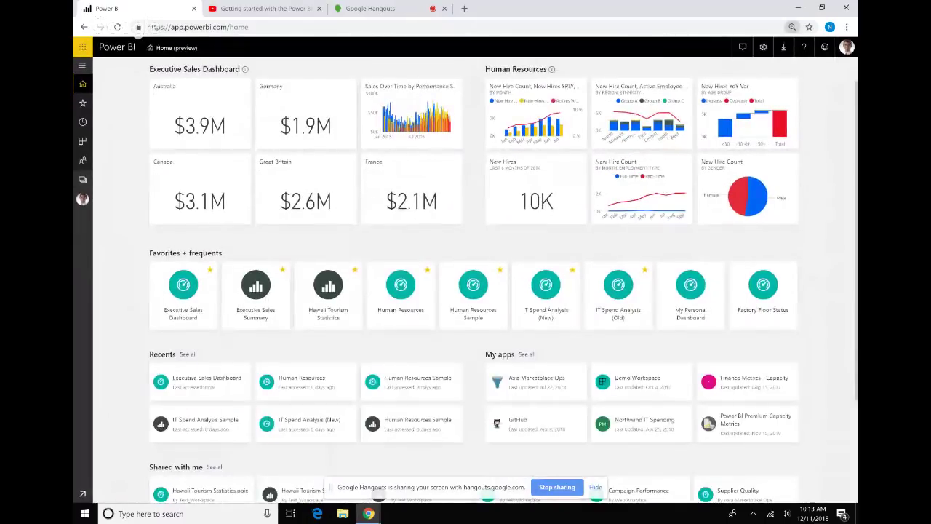
# View the Executive Sales Summary report from the favorites and return to Home.
pyautogui.click(256, 287)
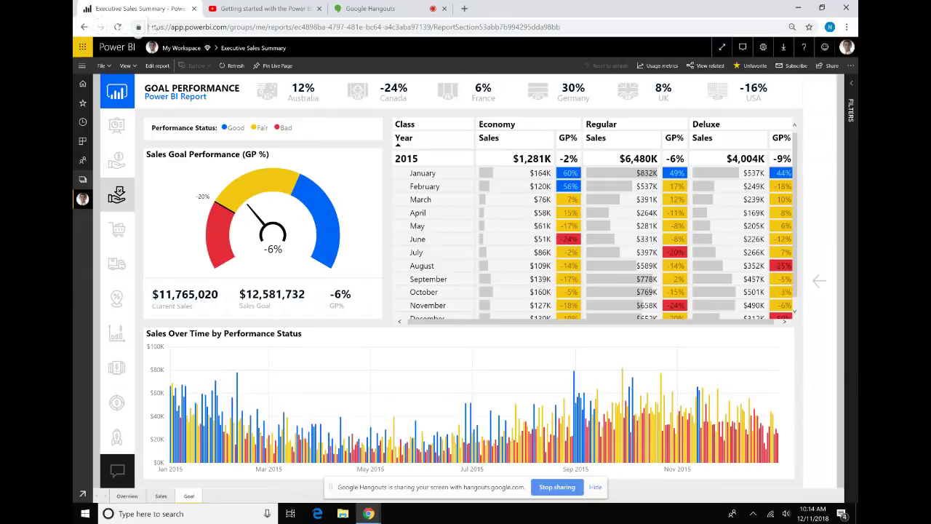
pyautogui.click(82, 83)
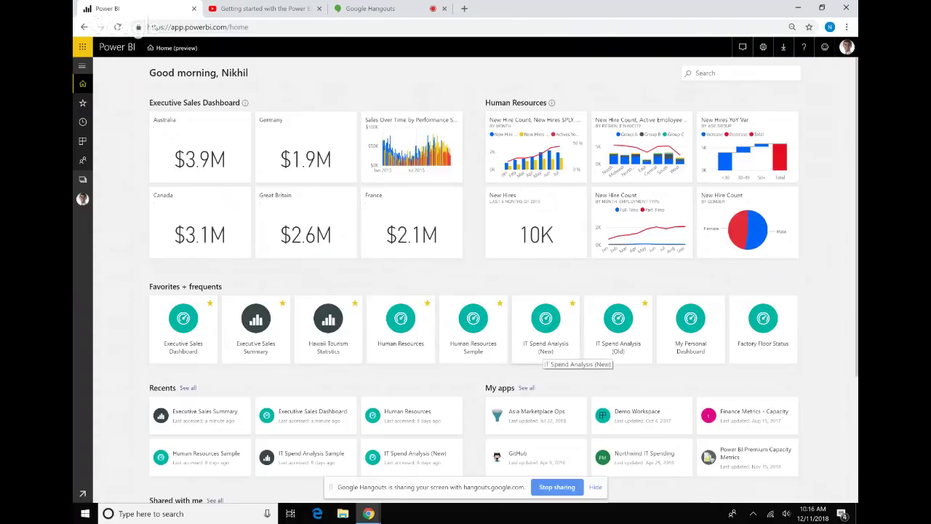
# Remove Executive Sales Dashboard and Human Resources from the favorites, and visit the IT Spend Analysis (New) dashboard before returning to Home.
pyautogui.click(209, 302)
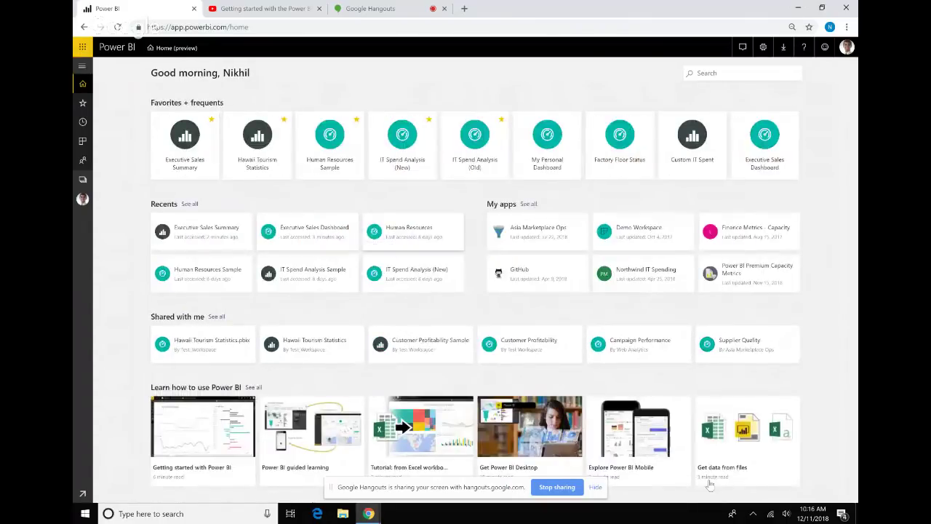
pyautogui.click(402, 142)
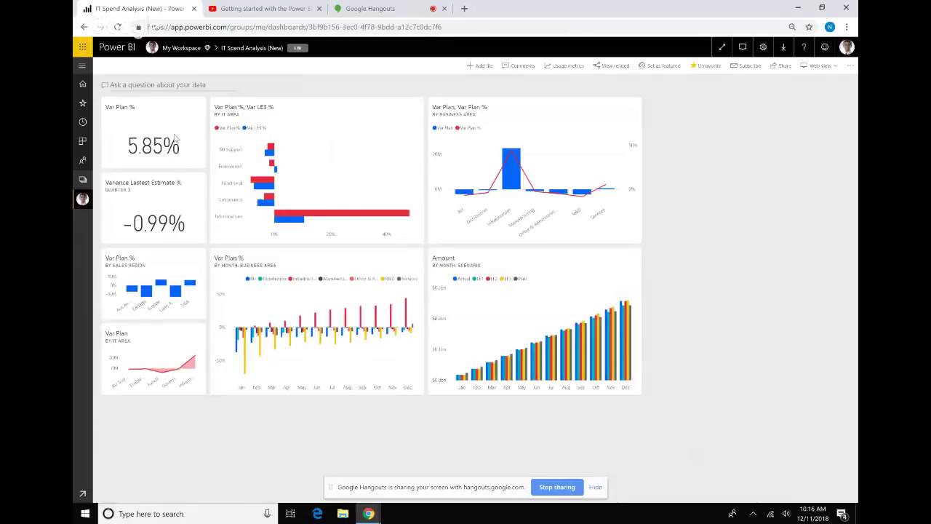
pyautogui.click(86, 168)
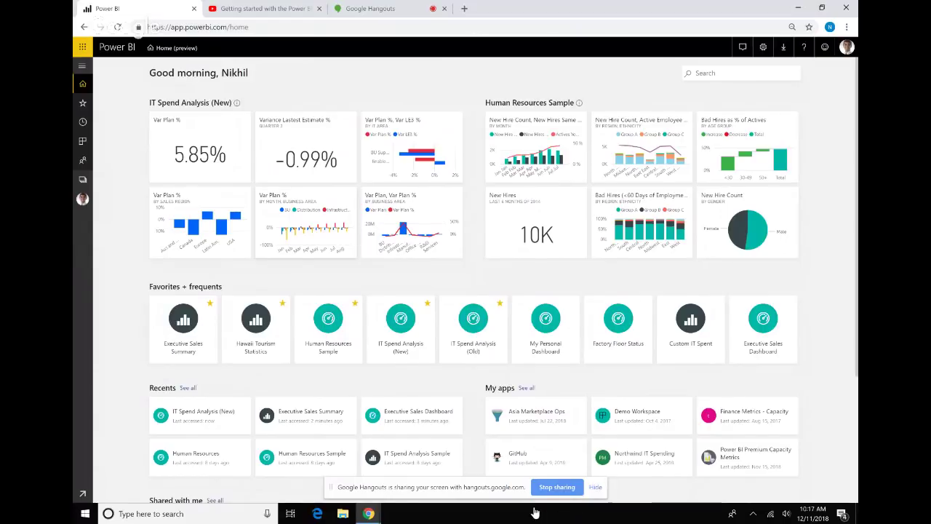
# Look through the Home page sections, from the featured dashboards down to the Learn how to use Power BI resources.
pyautogui.scroll(-2, 465, 277)
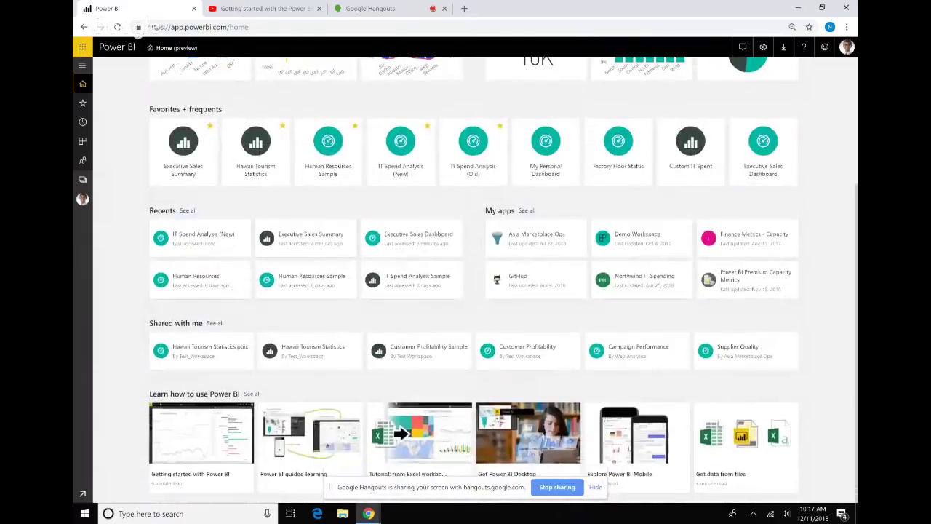
pyautogui.scroll(3, 466, 277)
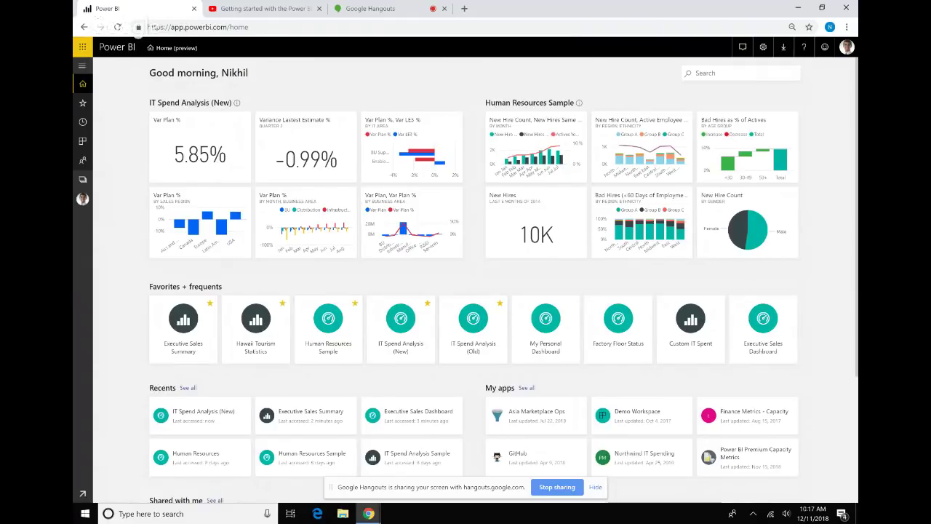
pyautogui.scroll(-1, 200, 364)
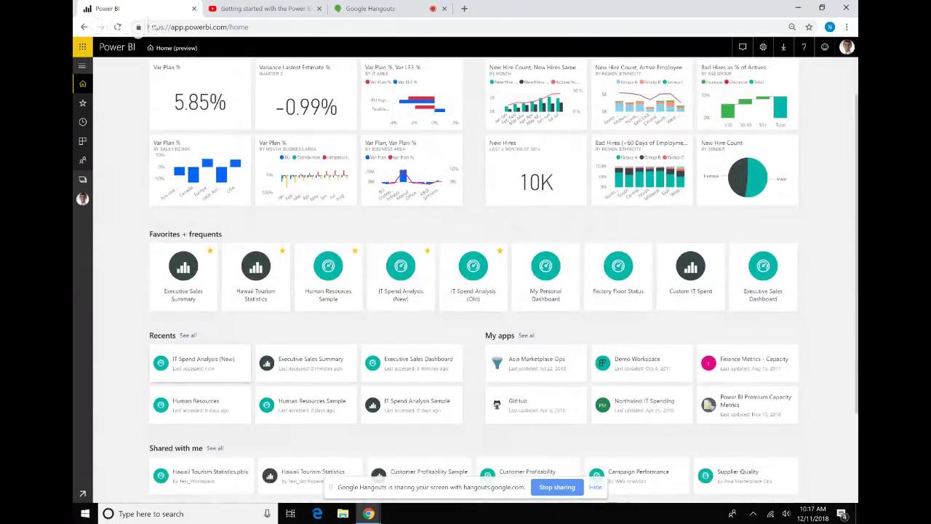
pyautogui.scroll(-2, 473, 280)
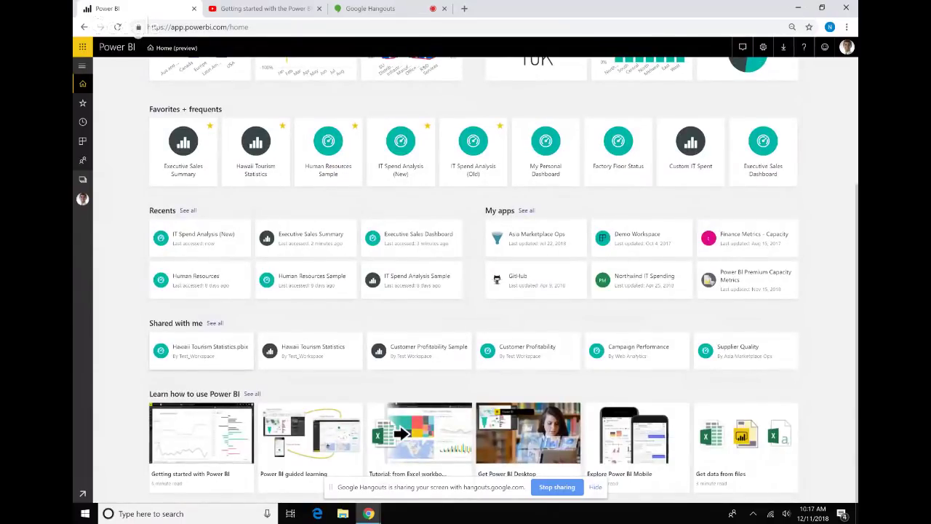
# Expand the navigation pane, look through the list of app workspaces, and collapse the pane again.
pyautogui.click(91, 364)
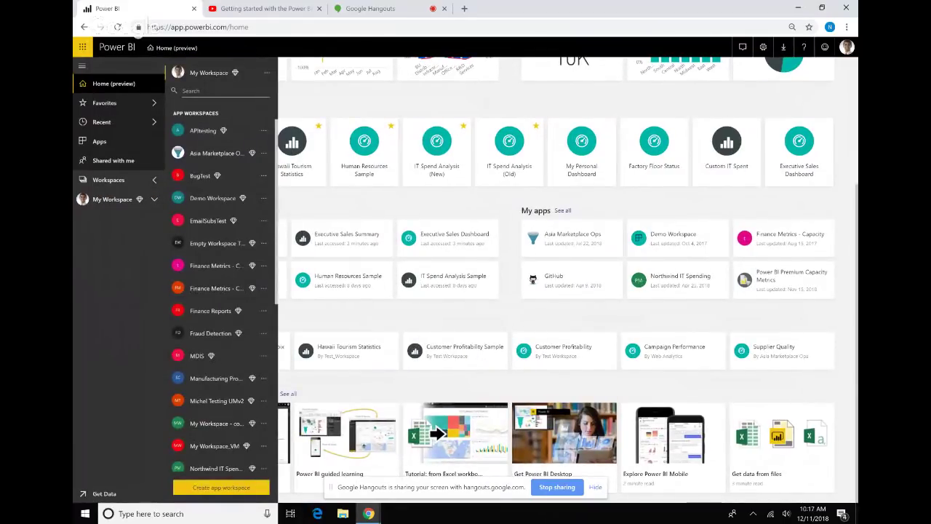
pyautogui.click(154, 180)
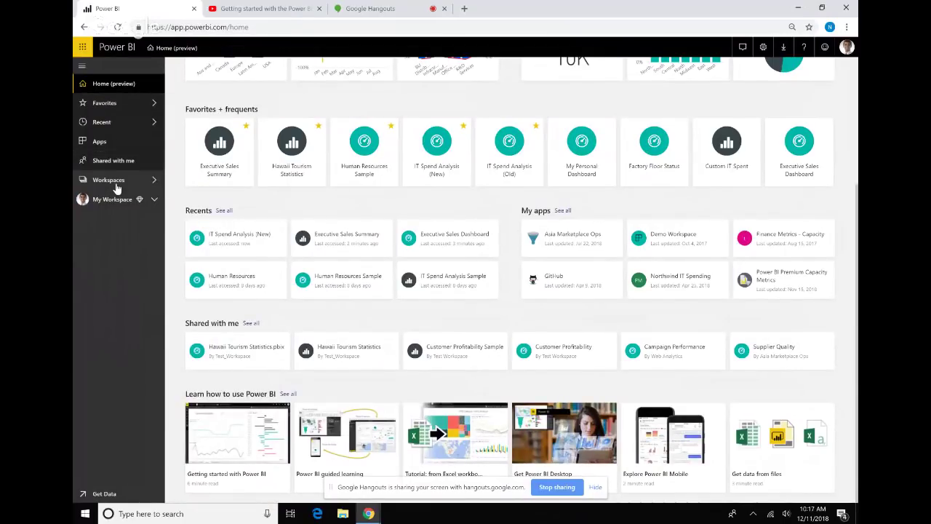
pyautogui.click(154, 180)
pyautogui.scroll(-3, 219, 291)
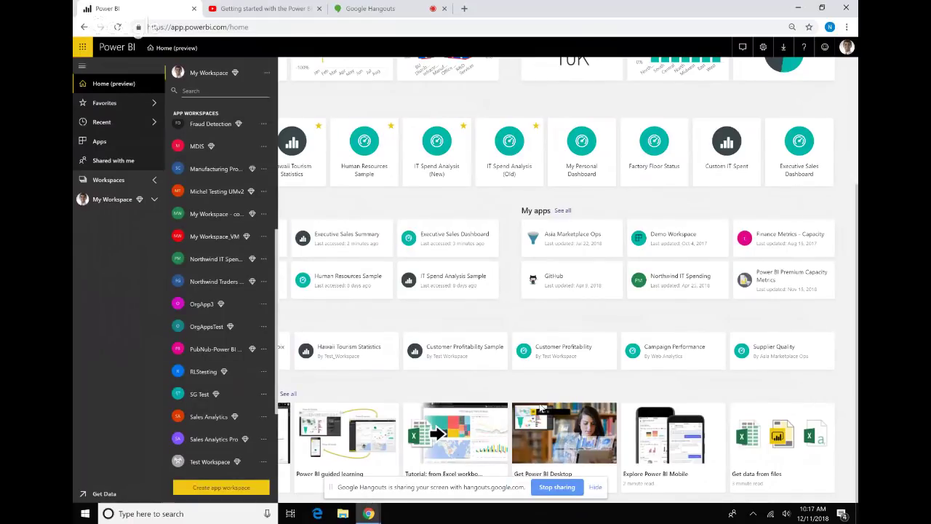
pyautogui.click(155, 180)
pyautogui.click(83, 65)
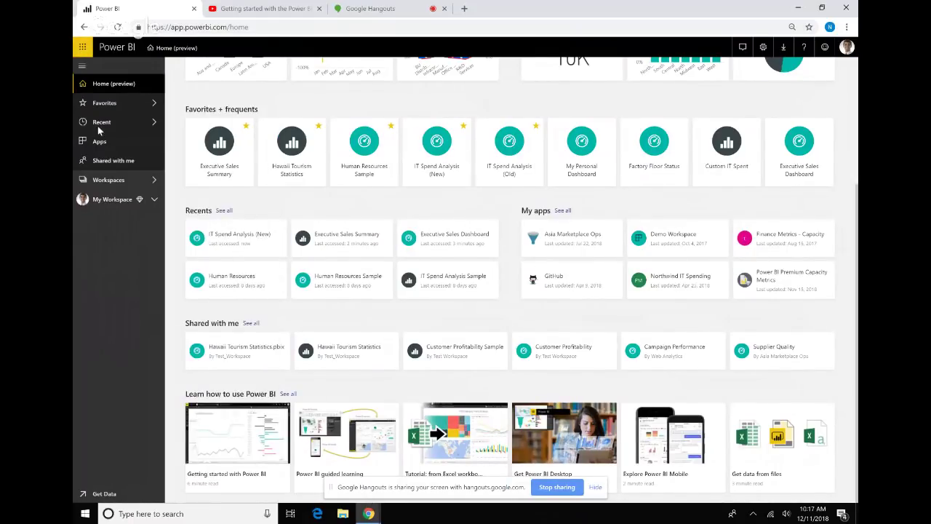
pyautogui.scroll(3, 521, 329)
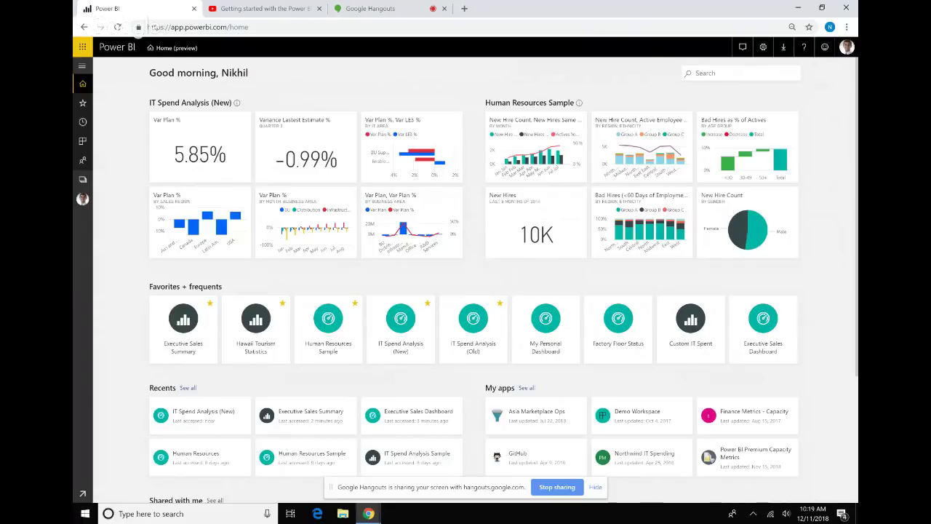
pyautogui.scroll(-3, 466, 291)
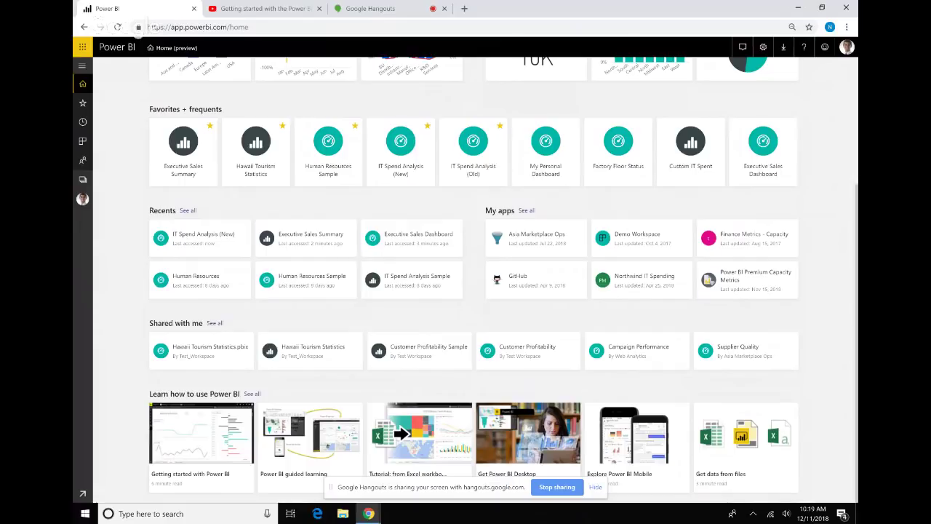
pyautogui.scroll(3, 466, 276)
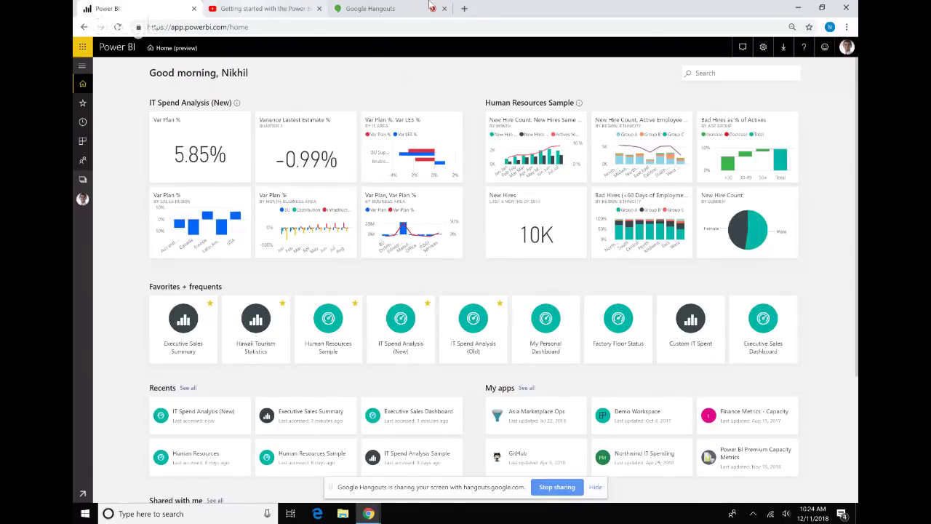
# Switch briefly to the YouTube video "Getting started with the Power BI service", return to Power BI, and look over the Home sections.
pyautogui.click(265, 8)
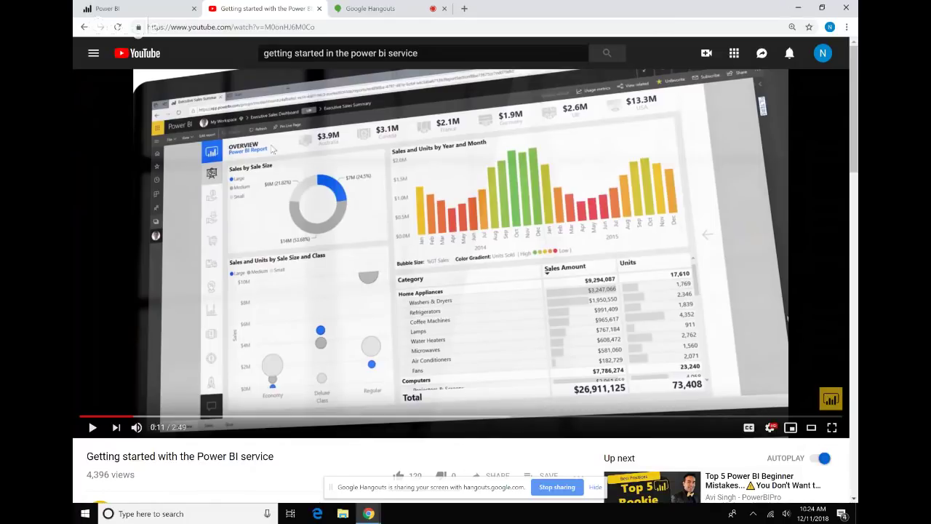
pyautogui.click(146, 8)
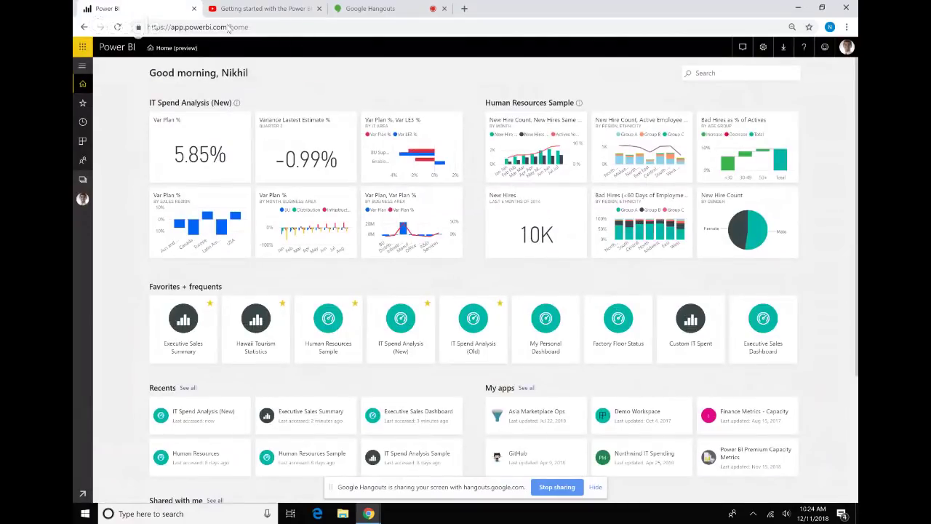
pyautogui.scroll(-2, 465, 291)
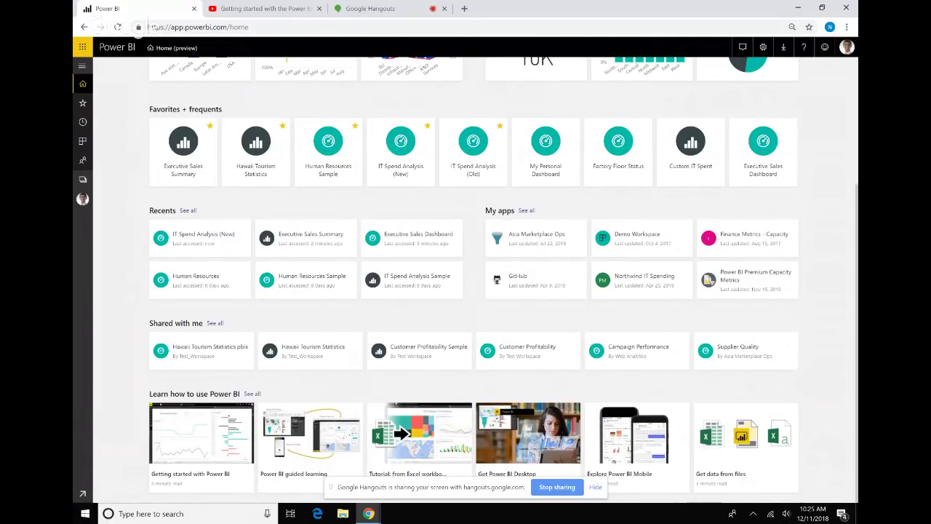
pyautogui.scroll(3, 466, 277)
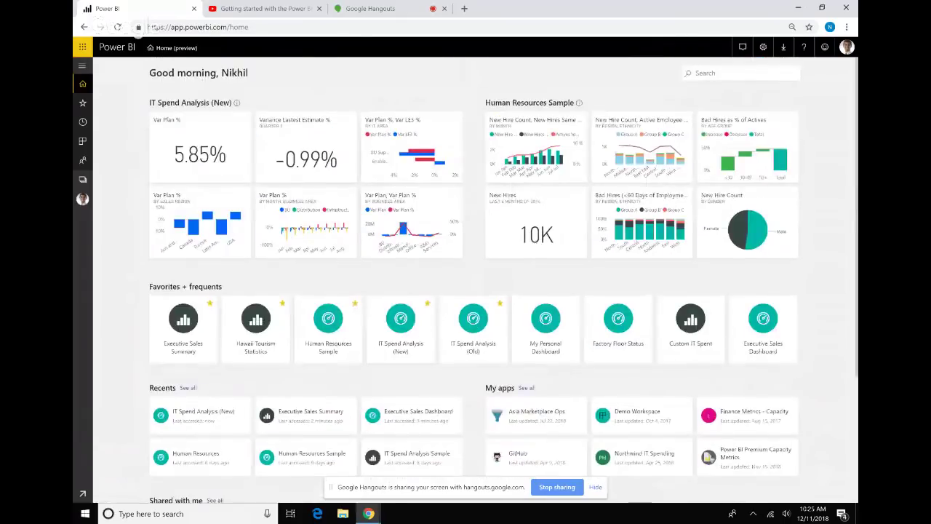